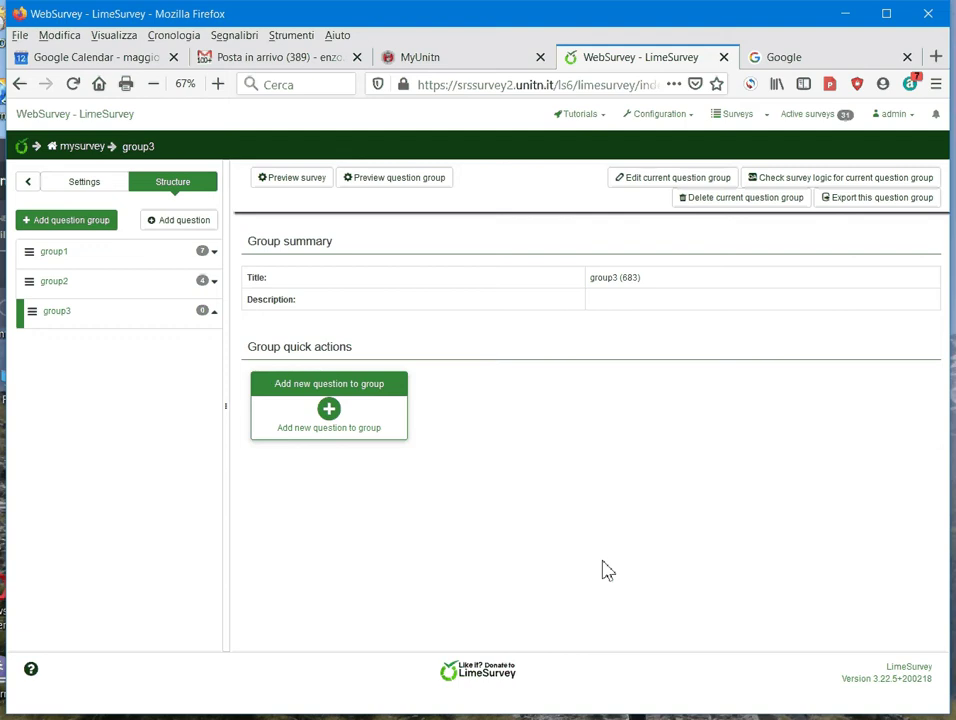
Add a group3 question coded q14 reading 'Which courses have you attended in the last three months?'.
{"action": "left_click", "coordinate": [323, 428]}
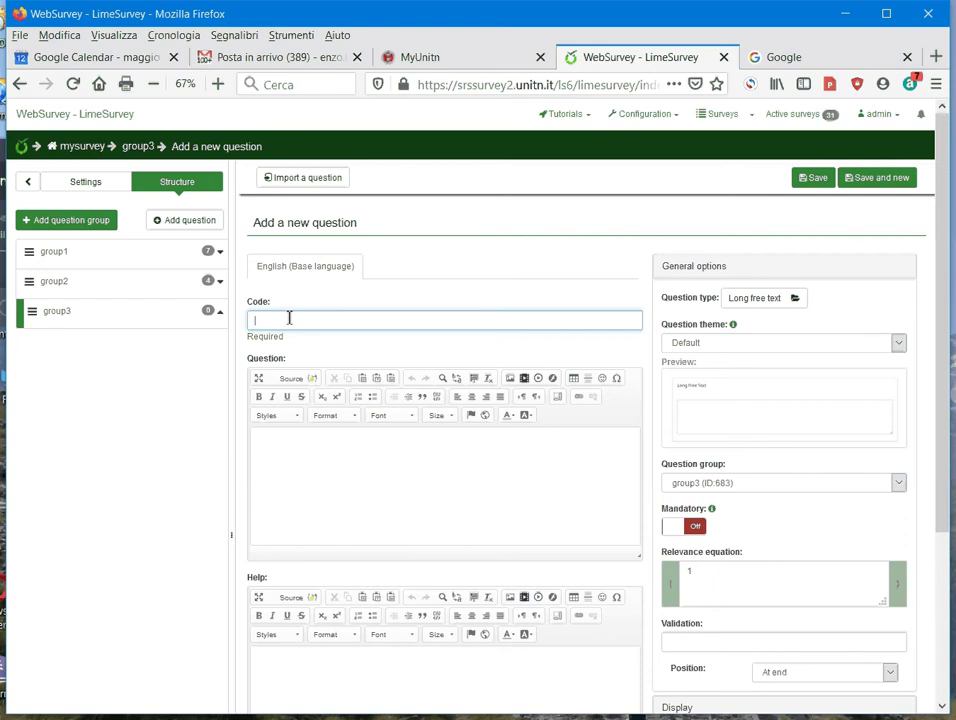
{"action": "type", "text": "q14"}
{"action": "left_click", "coordinate": [284, 440]}
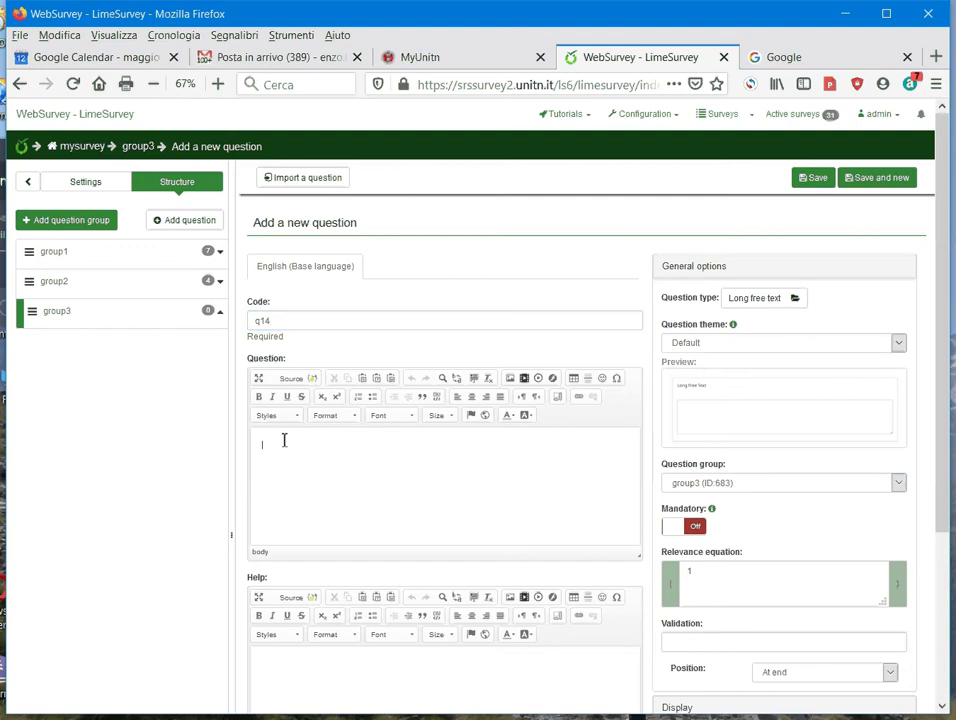
{"action": "type", "text": "Which courses have you attended in the last three"}
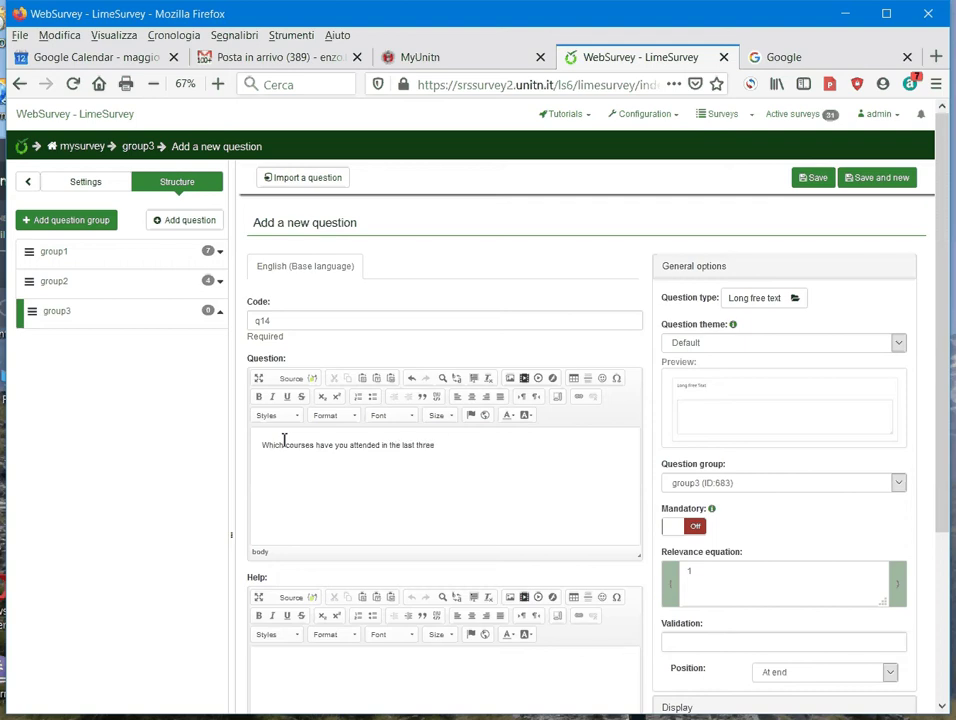
{"action": "type", "text": " months?"}
Change q14 from Long free text to plain Multiple choice after comparing it with Multiple choice with comments.
{"action": "left_click", "coordinate": [761, 306]}
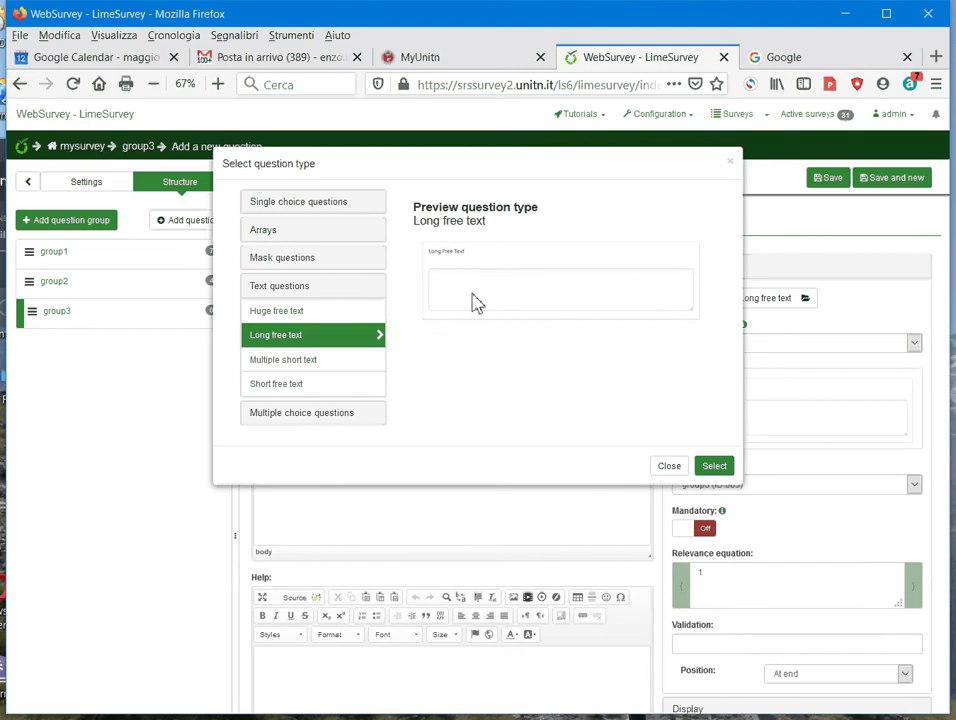
{"action": "left_click", "coordinate": [295, 413]}
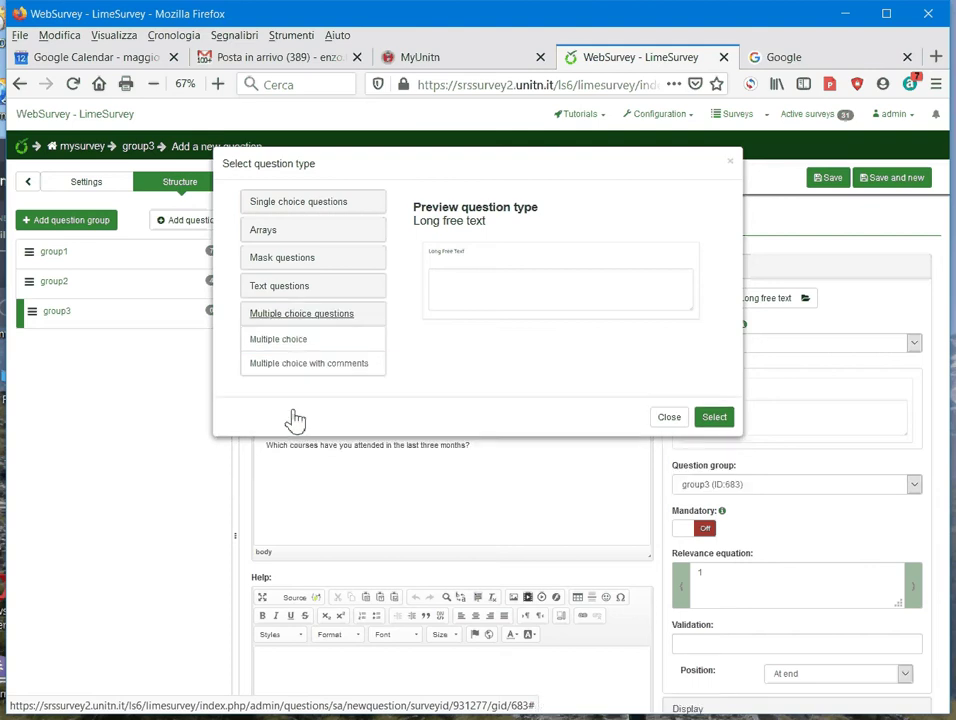
{"action": "left_click", "coordinate": [286, 340]}
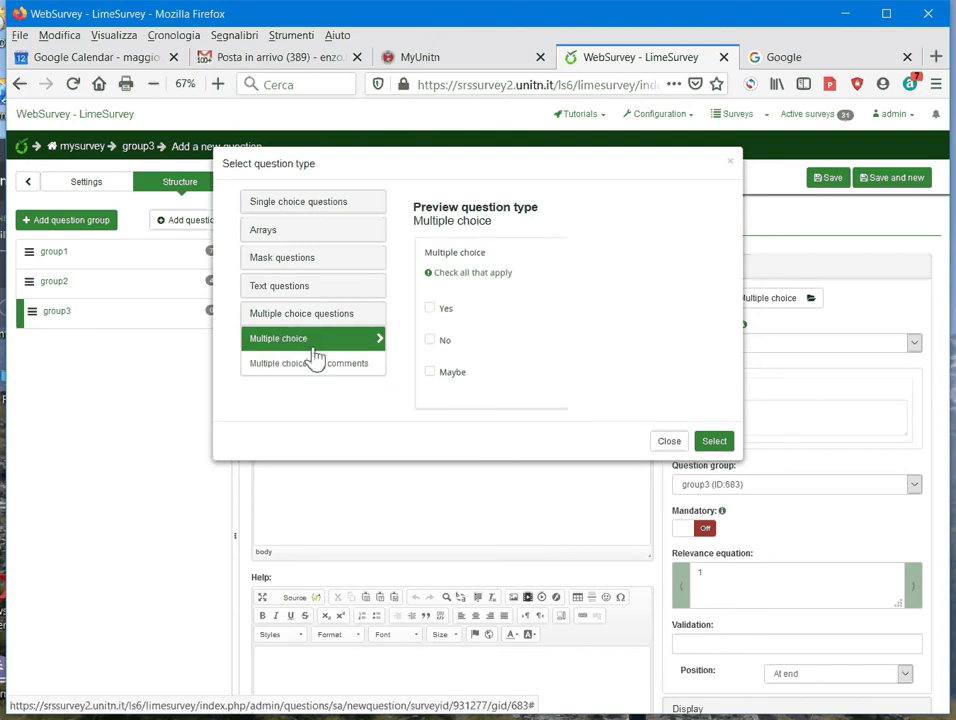
{"action": "left_click", "coordinate": [315, 366]}
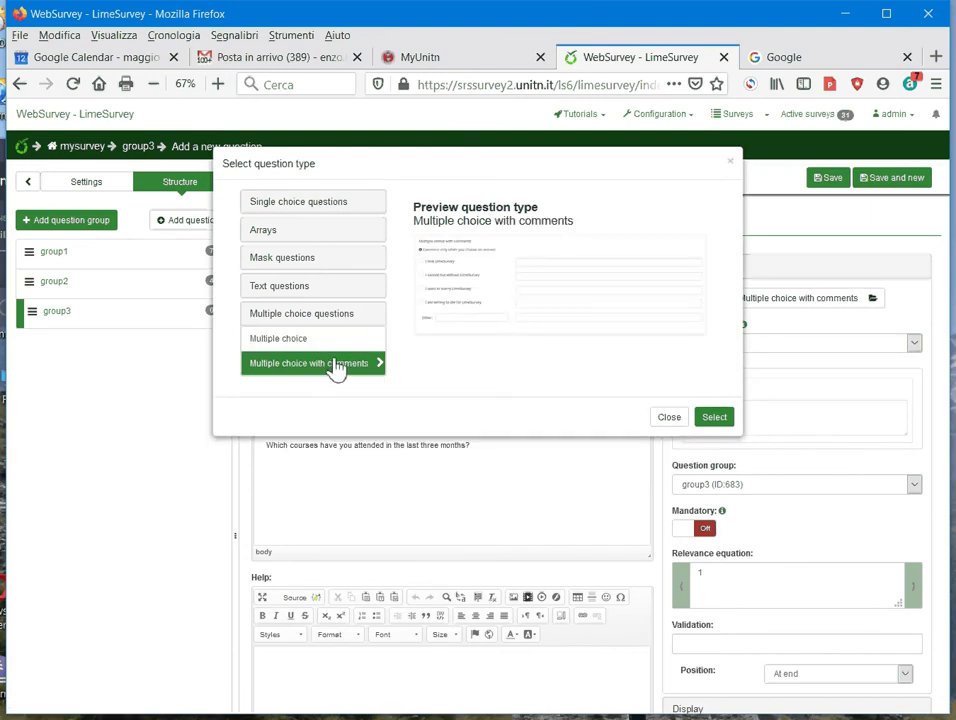
{"action": "left_click", "coordinate": [283, 345]}
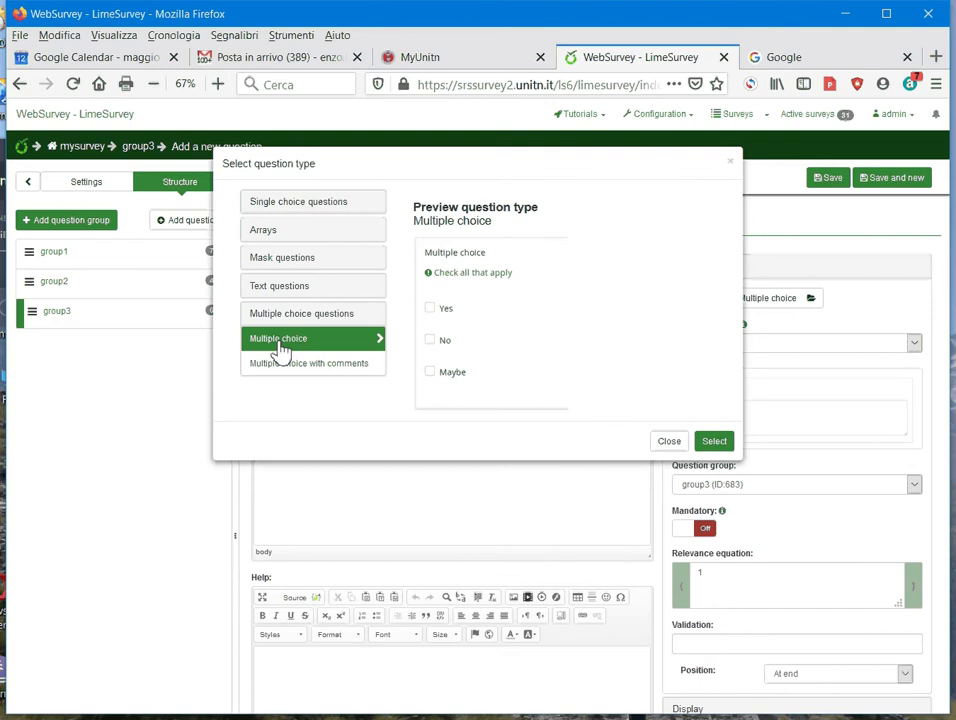
{"action": "left_click", "coordinate": [716, 441]}
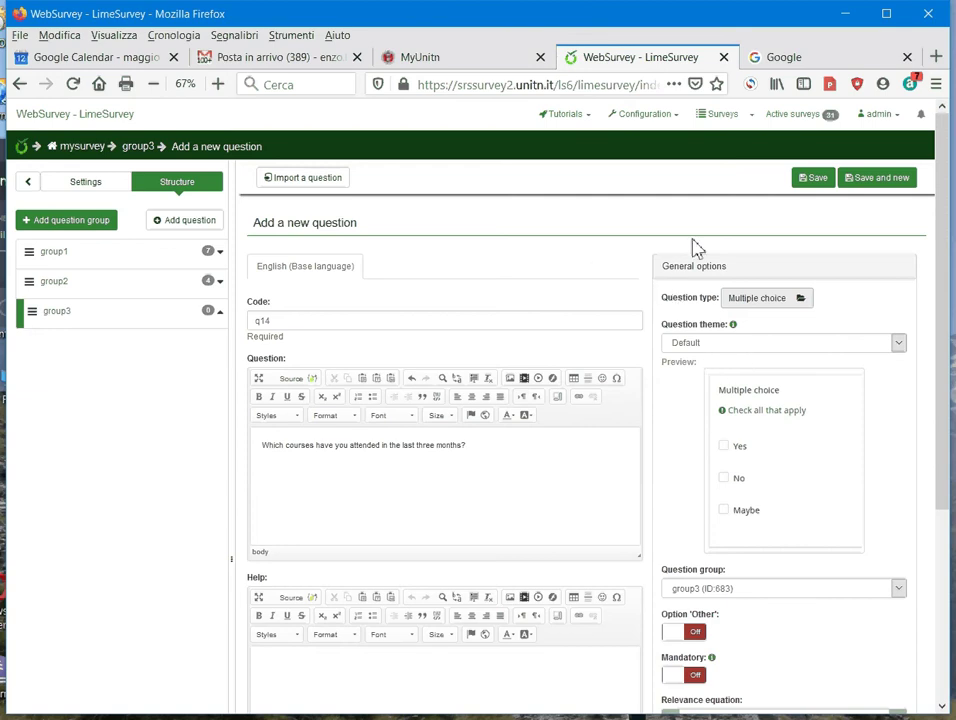
Save q14 as a Multiple choice question in group3.
{"action": "left_click", "coordinate": [816, 182]}
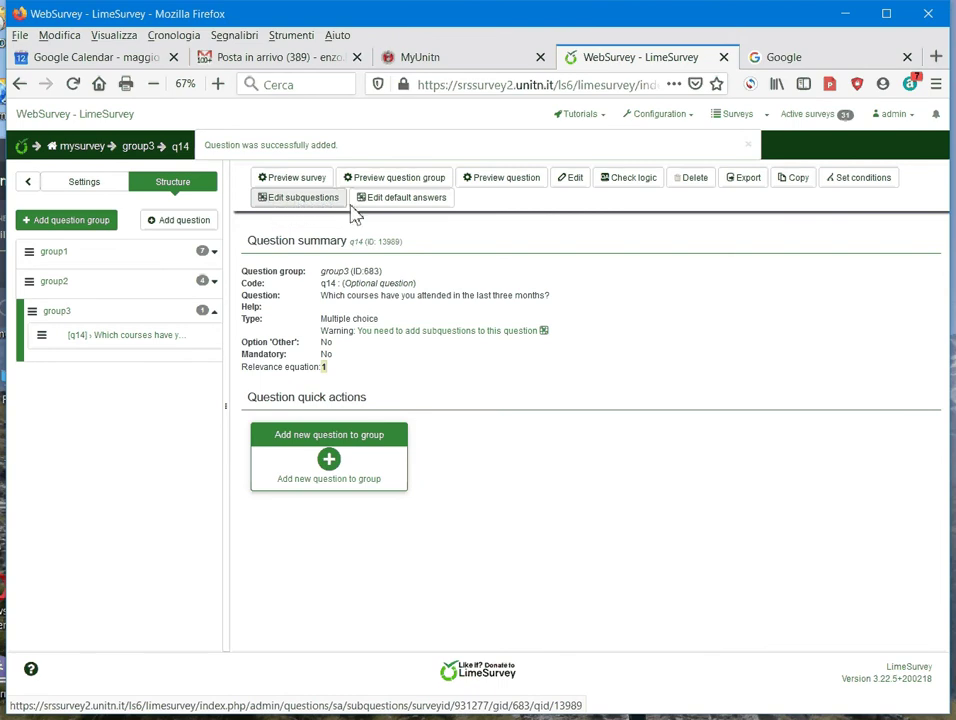
Change the first subquestion's code from SQ001 to 1 and set its text to Maths.
{"action": "left_click", "coordinate": [450, 338]}
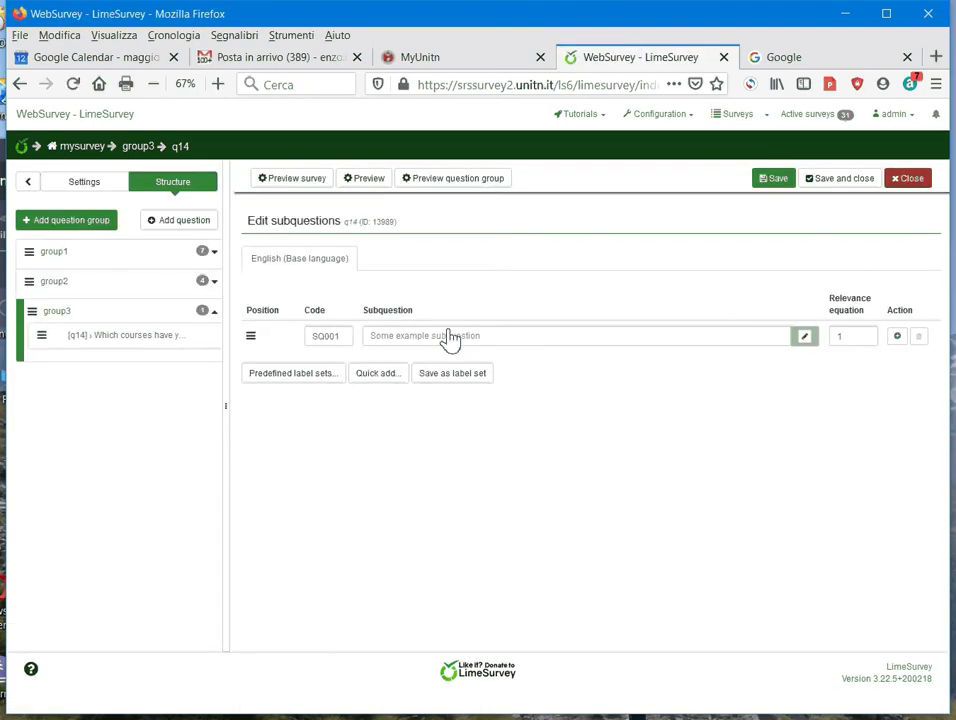
{"action": "left_click", "coordinate": [343, 339]}
{"action": "key", "text": "BackSpace"}
{"action": "key", "text": "BackSpace"}
{"action": "key", "text": "BackSpace"}
{"action": "key", "text": "BackSpace"}
{"action": "key", "text": "BackSpace"}
{"action": "type", "text": "1"}
{"action": "left_click", "coordinate": [411, 337]}
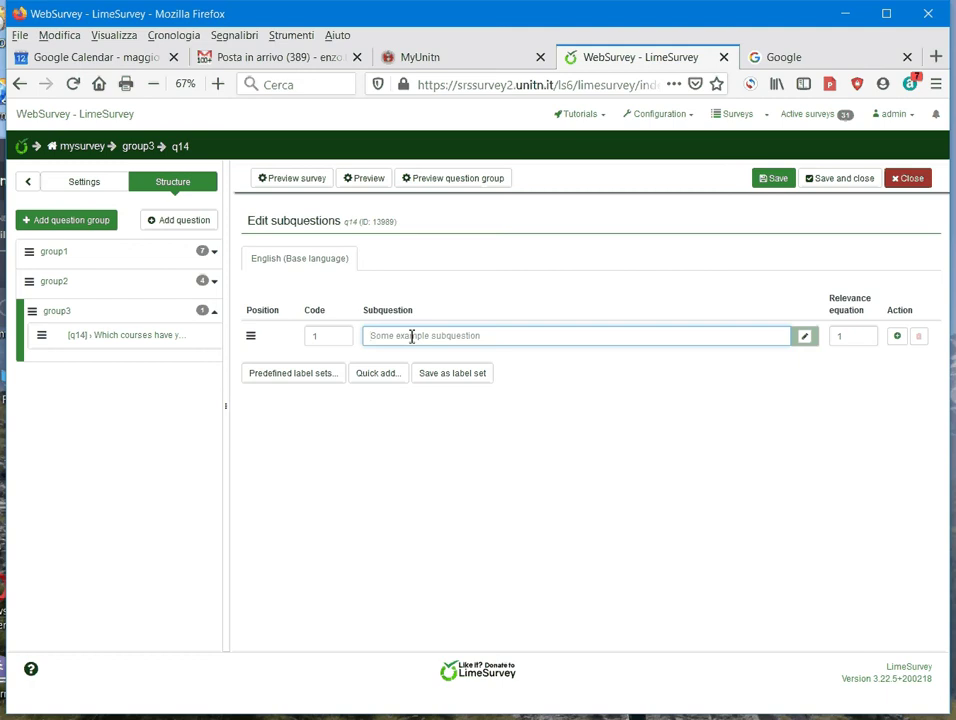
{"action": "type", "text": "Maths"}
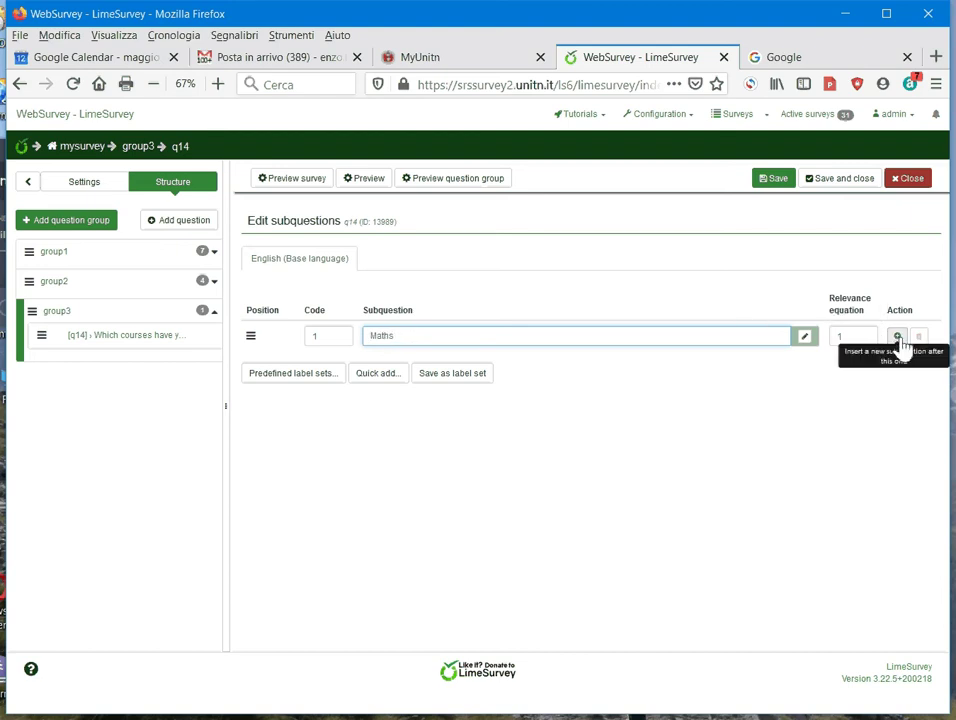
Add Statistics and Sociology as the second and third subquestions.
{"action": "left_click", "coordinate": [897, 336]}
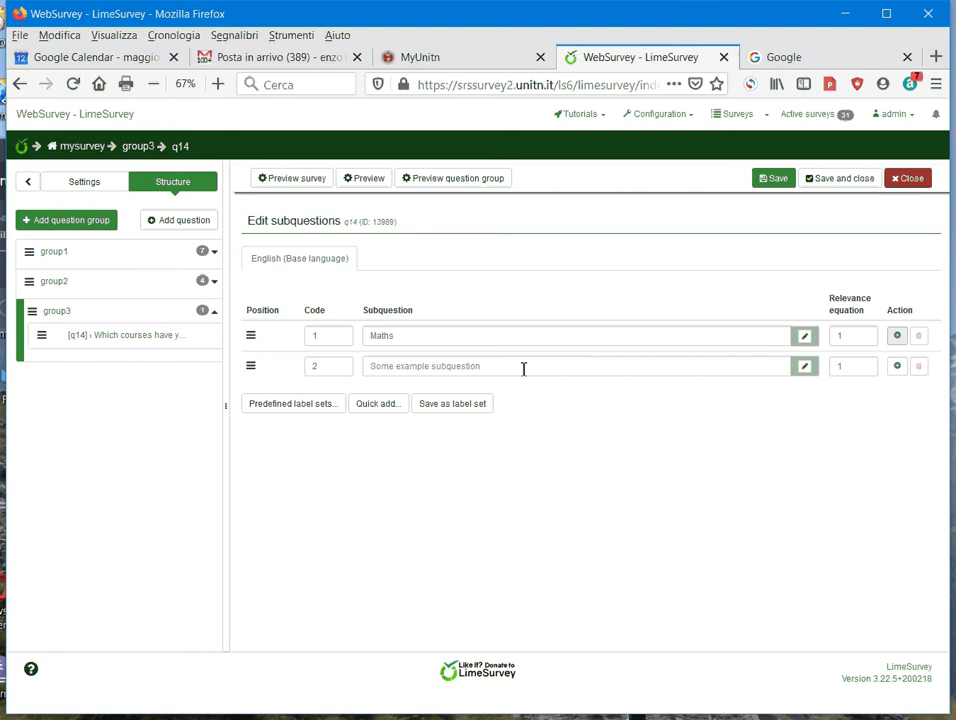
{"action": "left_click", "coordinate": [521, 367]}
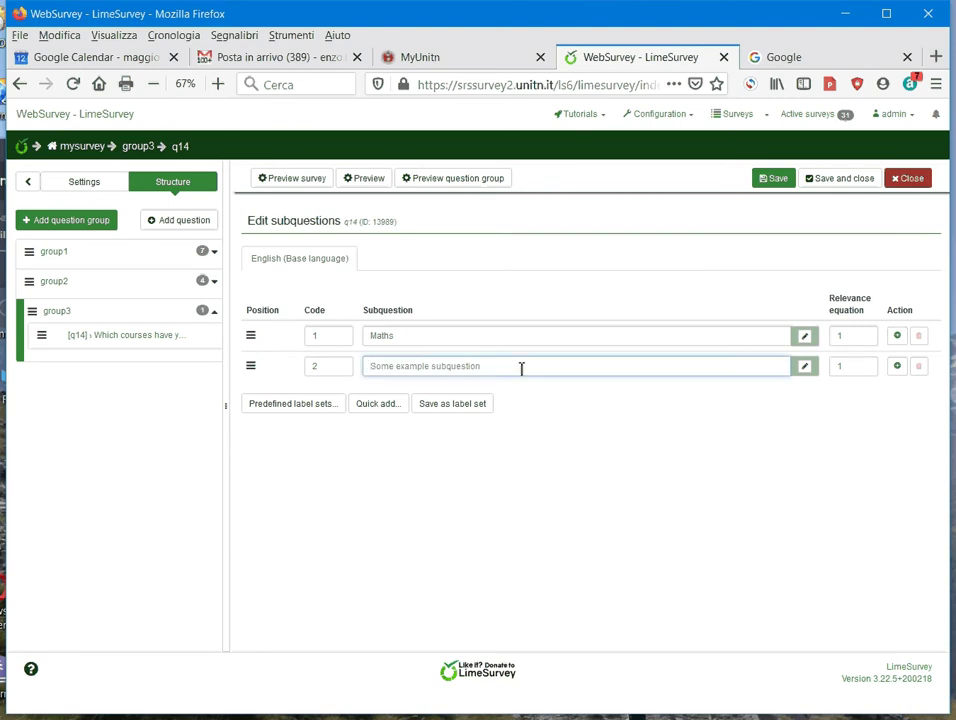
{"action": "type", "text": "Statistic"}
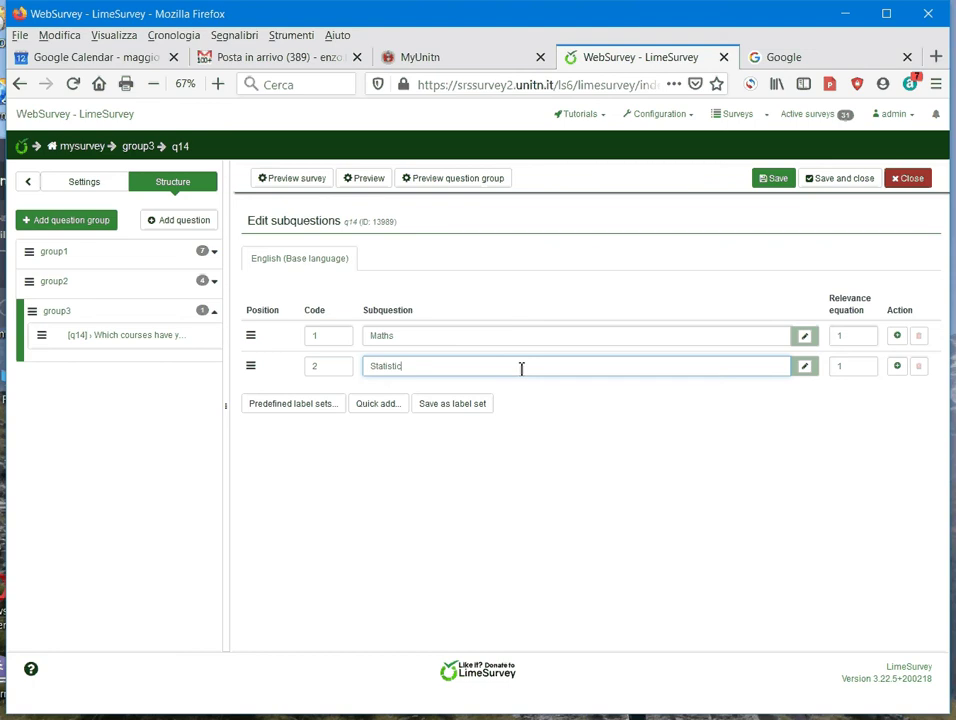
{"action": "type", "text": "s"}
{"action": "left_click", "coordinate": [900, 367]}
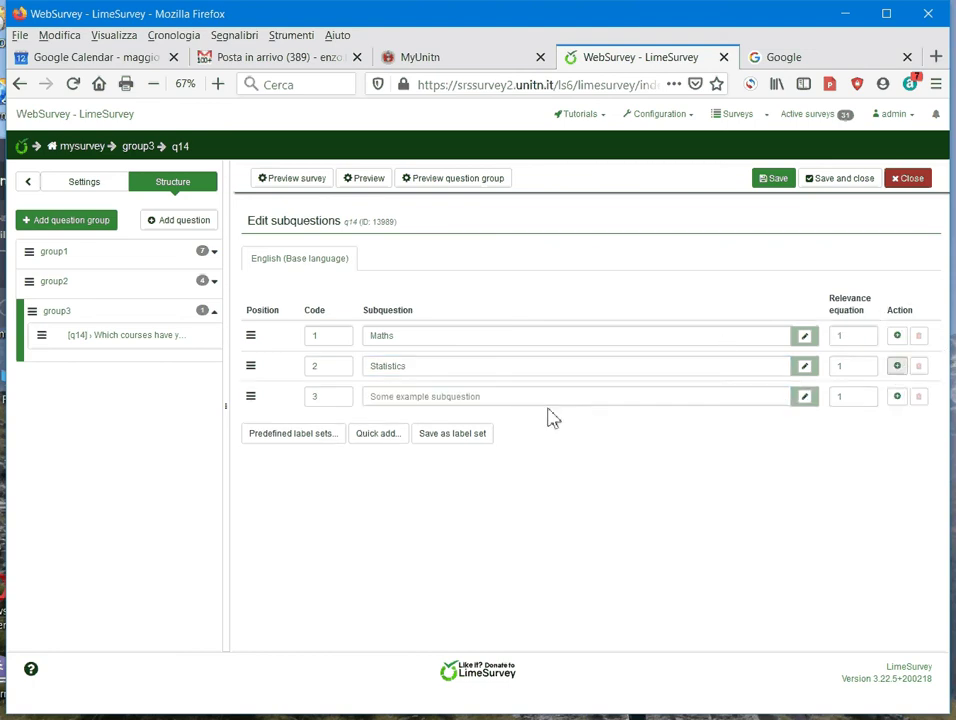
{"action": "left_click", "coordinate": [546, 397]}
{"action": "type", "text": "Soci"}
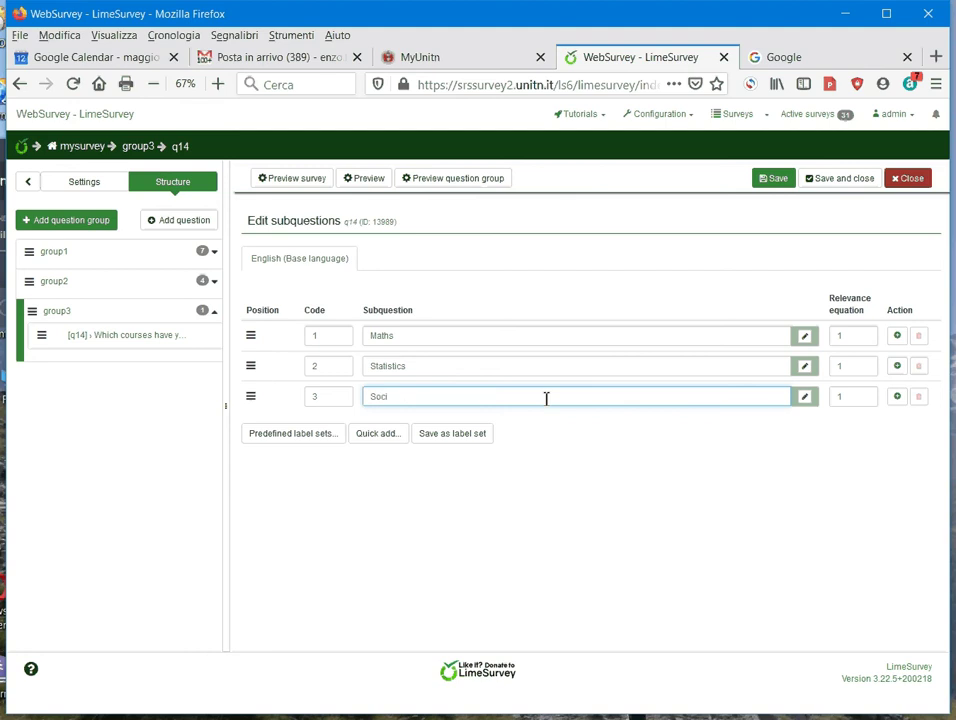
{"action": "type", "text": "ology"}
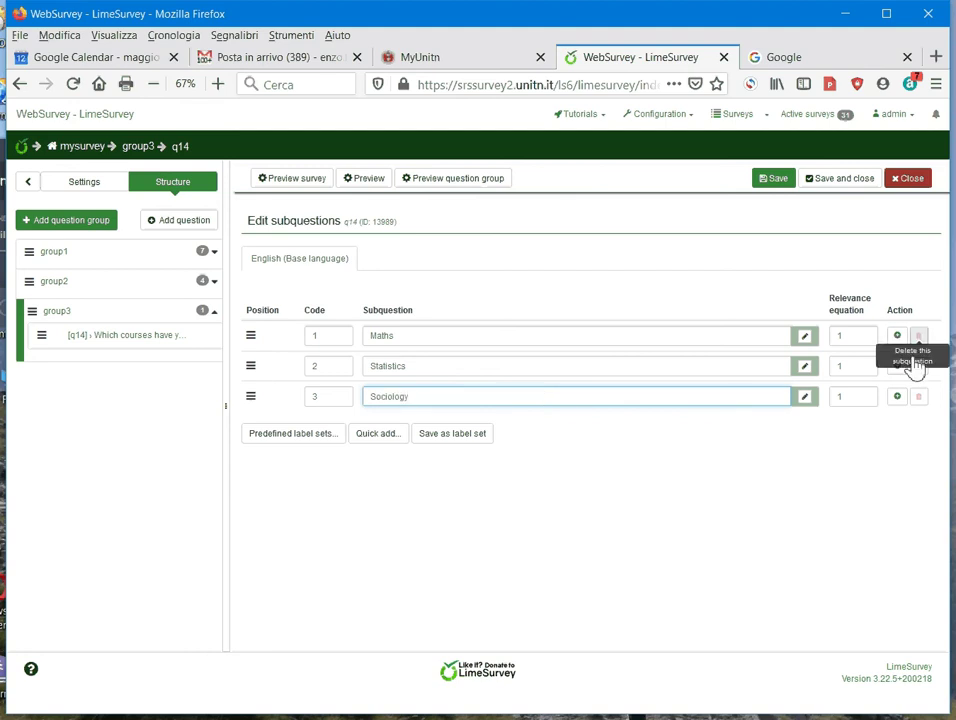
Add Economy and History as the fourth and fifth subquestions.
{"action": "left_click", "coordinate": [897, 398]}
{"action": "left_click", "coordinate": [549, 425]}
{"action": "type", "text": "Economy"}
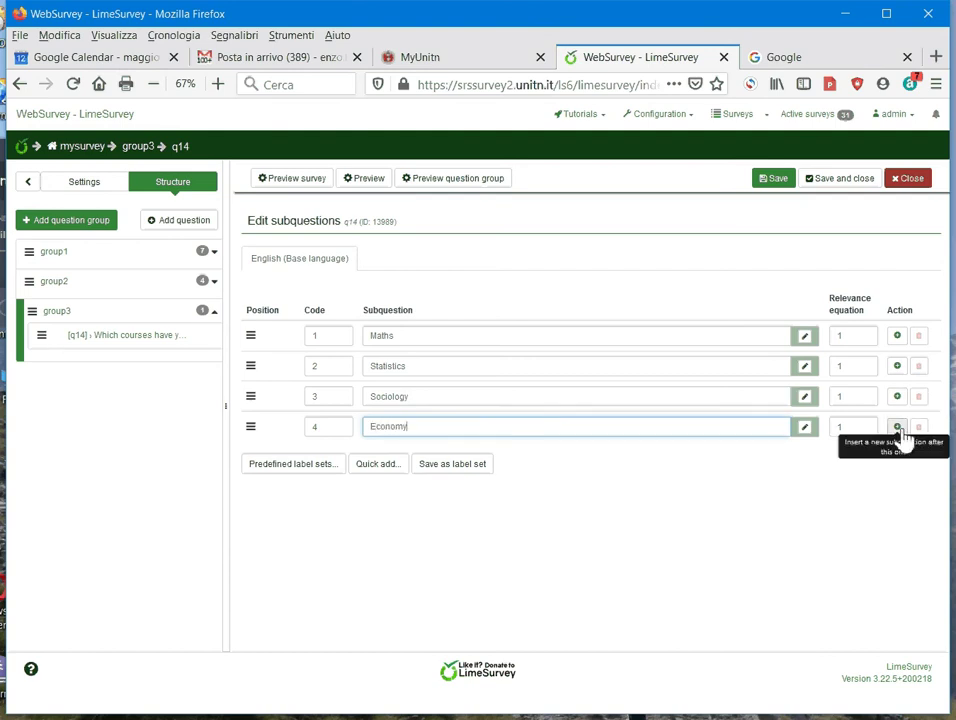
{"action": "left_click", "coordinate": [899, 428]}
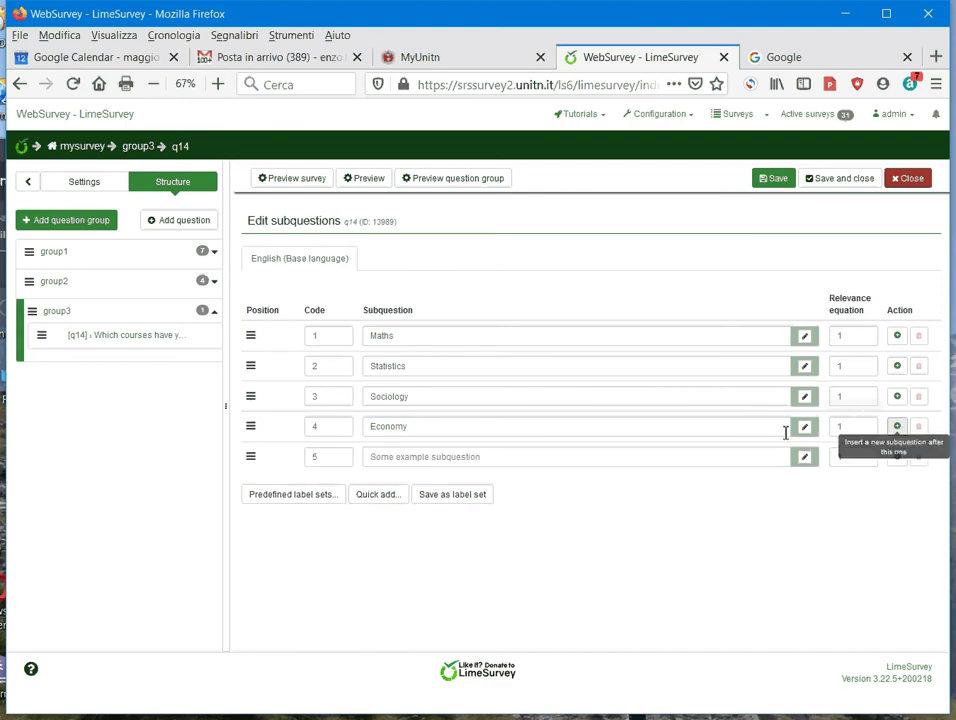
{"action": "left_click", "coordinate": [640, 456]}
{"action": "type", "text": "History"}
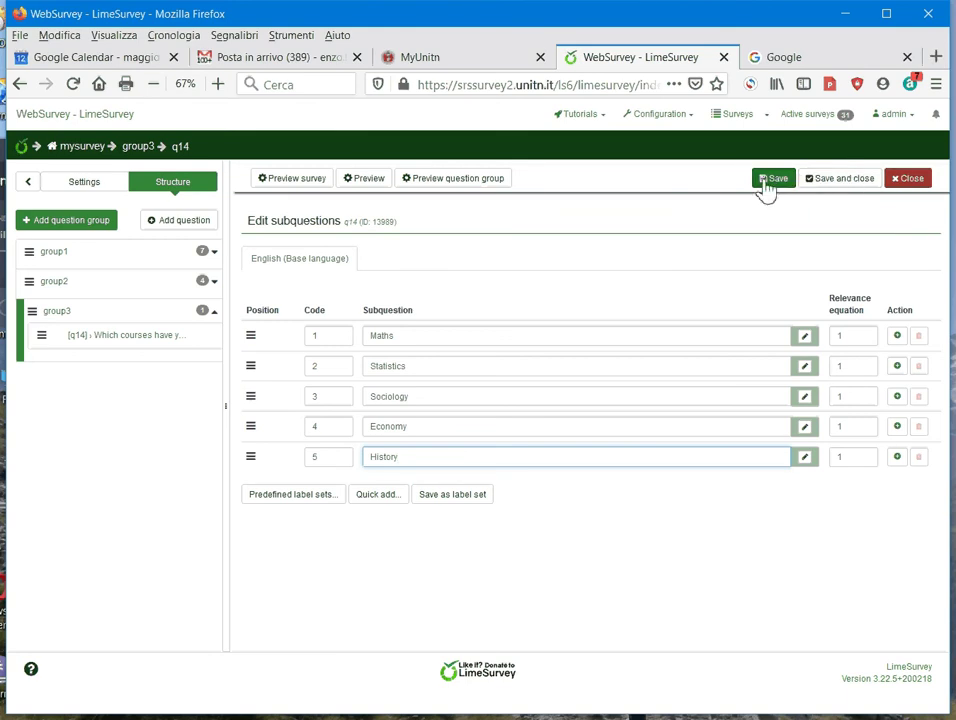
Save the five subquestions and tick Maths, Statistics, Sociology and Economy in the q14 preview.
{"action": "left_click", "coordinate": [843, 180]}
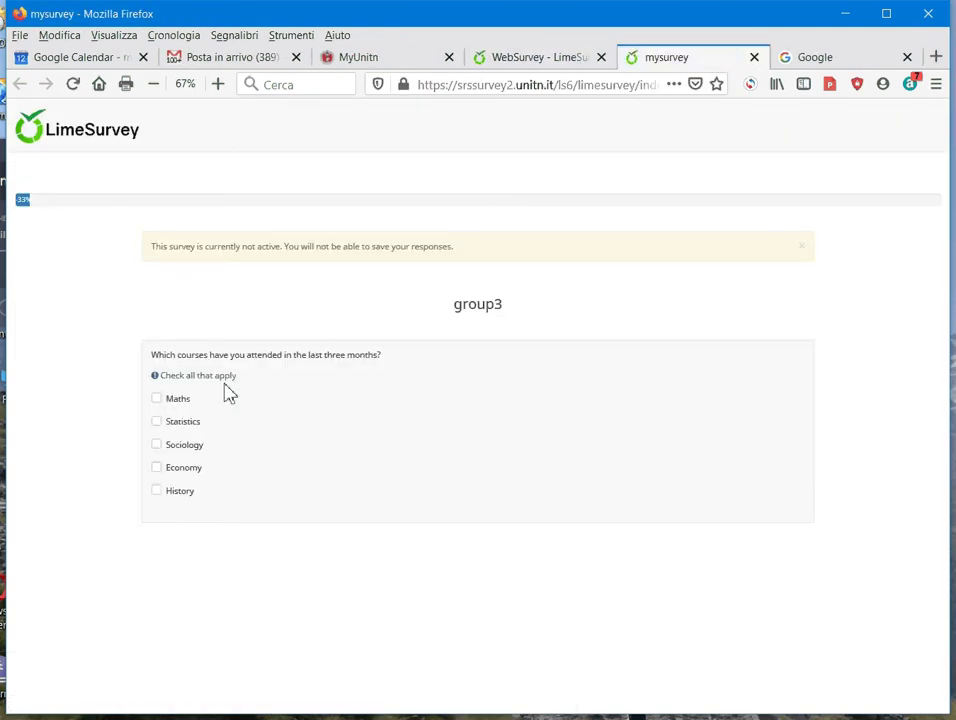
{"action": "left_click", "coordinate": [159, 402]}
{"action": "left_click", "coordinate": [156, 423]}
{"action": "left_click", "coordinate": [157, 447]}
{"action": "left_click", "coordinate": [157, 470]}
Close the preview and turn q14's Hide tip display setting On.
{"action": "left_click", "coordinate": [755, 62]}
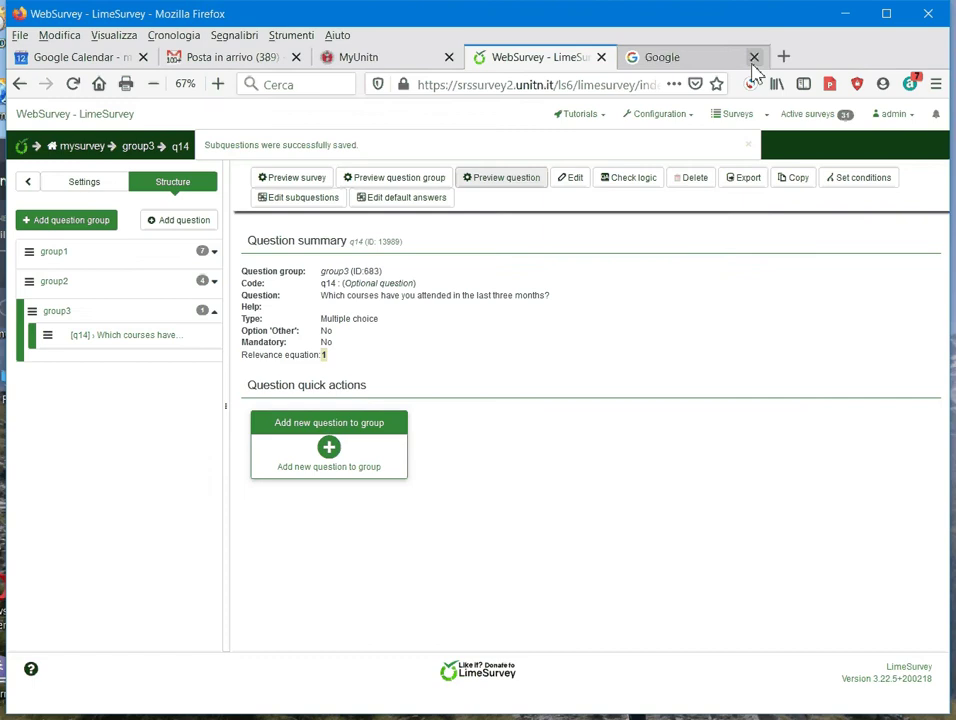
{"action": "left_click", "coordinate": [572, 186]}
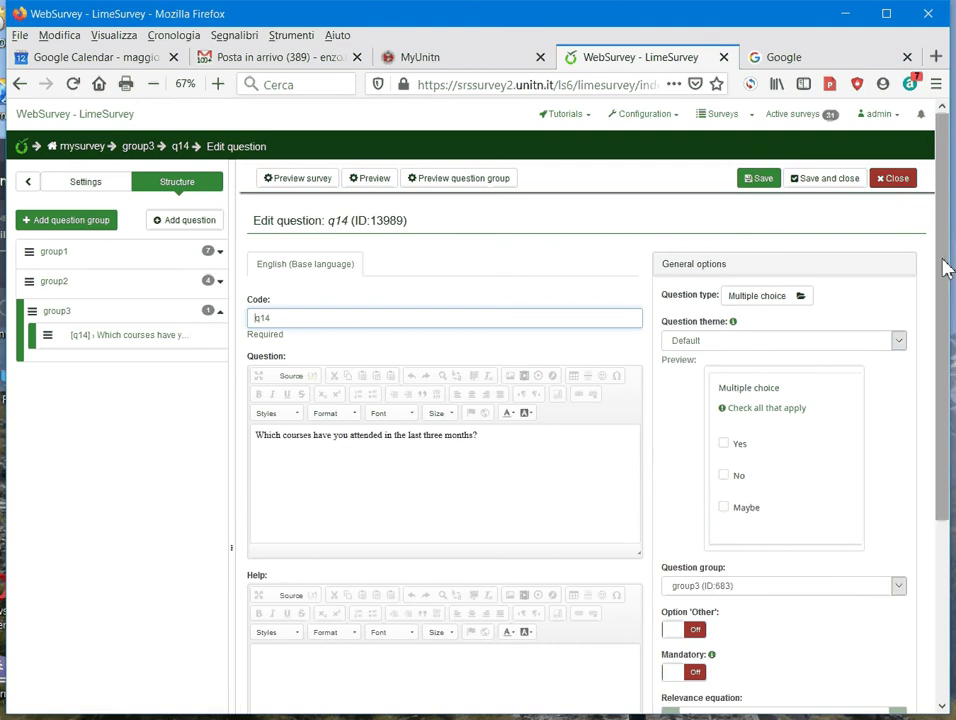
{"action": "left_click_drag", "start_coordinate": [945, 267], "coordinate": [948, 285]}
{"action": "scroll", "coordinate": [797, 512], "scroll_direction": "down", "scroll_amount": 5}
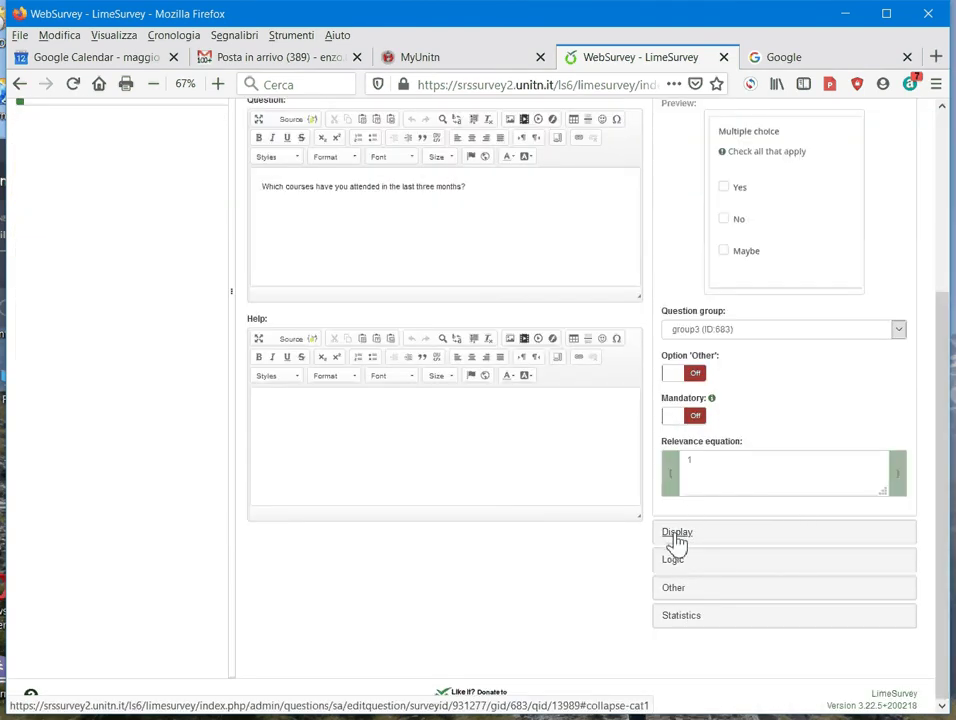
{"action": "left_click", "coordinate": [677, 534]}
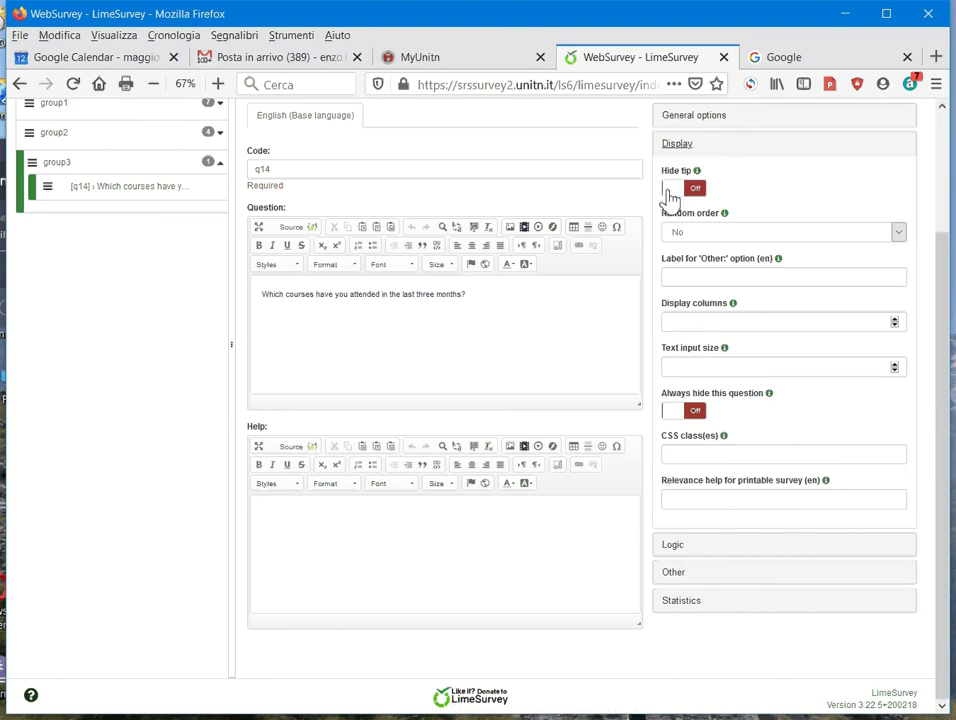
{"action": "left_click", "coordinate": [668, 196]}
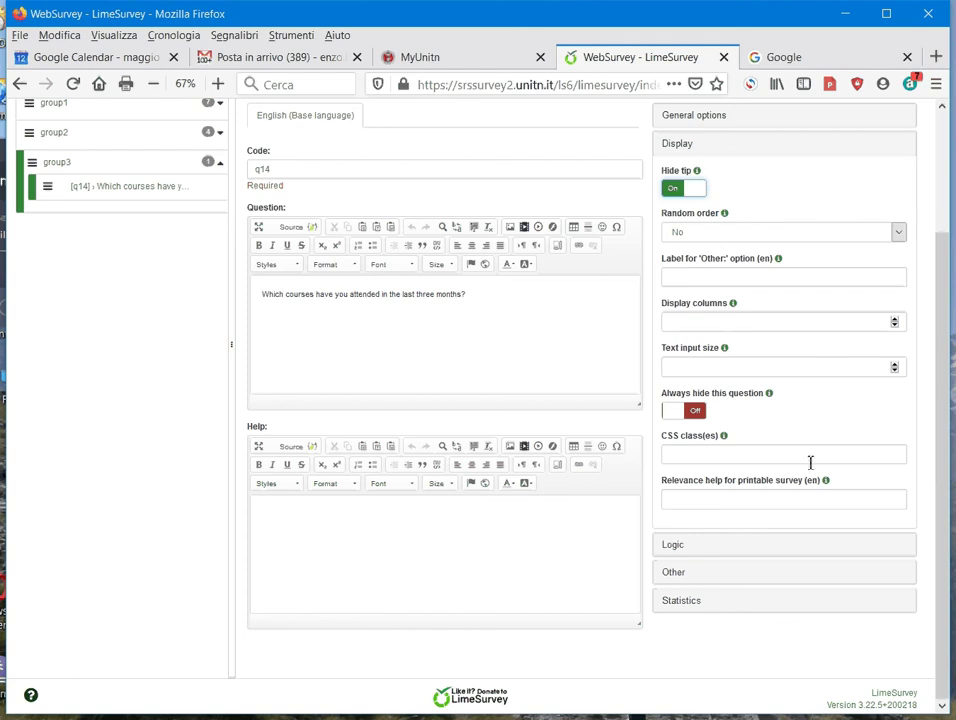
Set q14's Minimum answers to 1 and Maximum answers to 3, then save and close.
{"action": "left_click", "coordinate": [671, 549]}
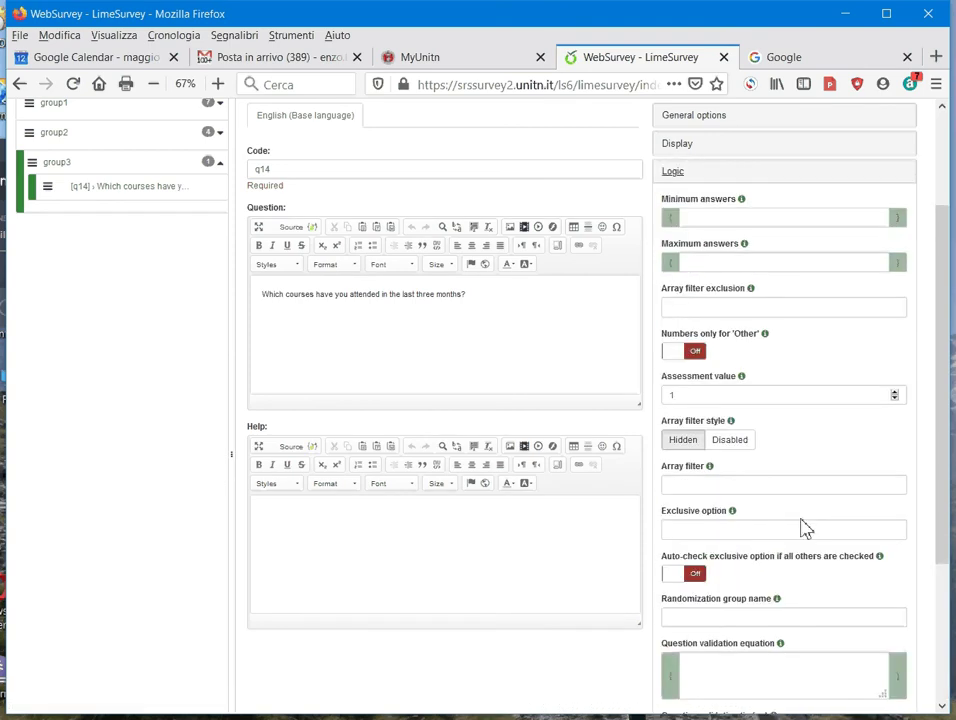
{"action": "left_click", "coordinate": [713, 215]}
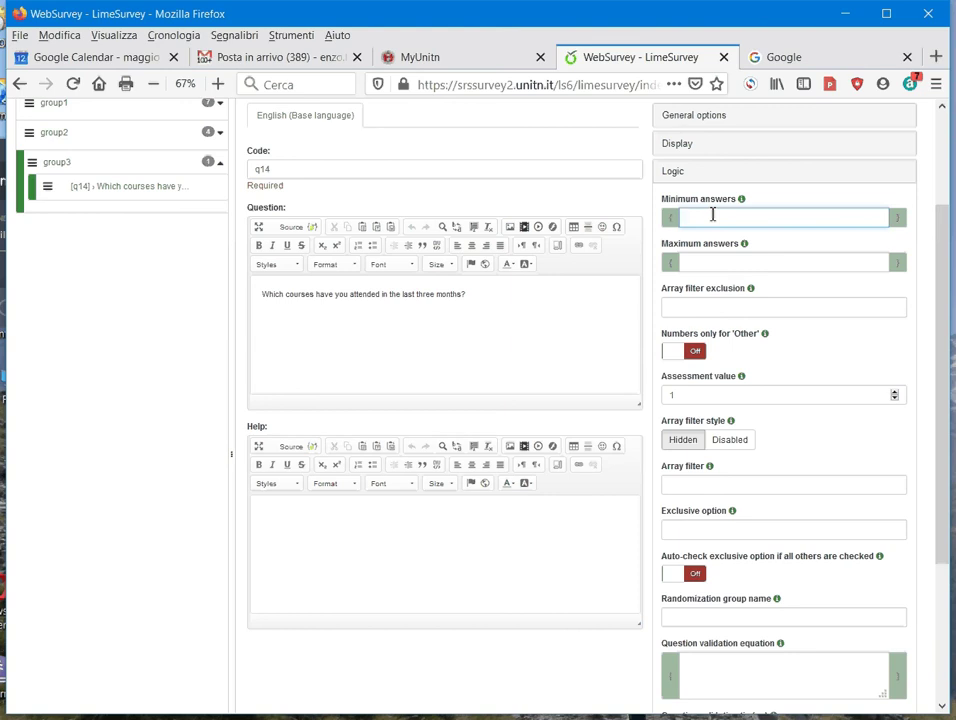
{"action": "type", "text": "1"}
{"action": "left_click", "coordinate": [704, 261]}
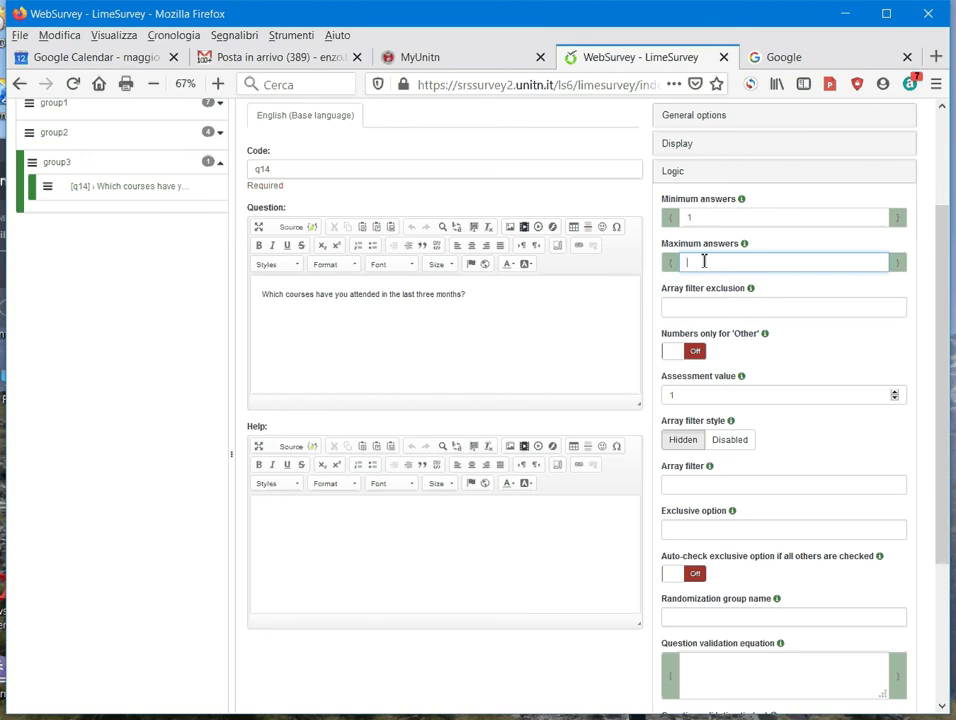
{"action": "type", "text": "3"}
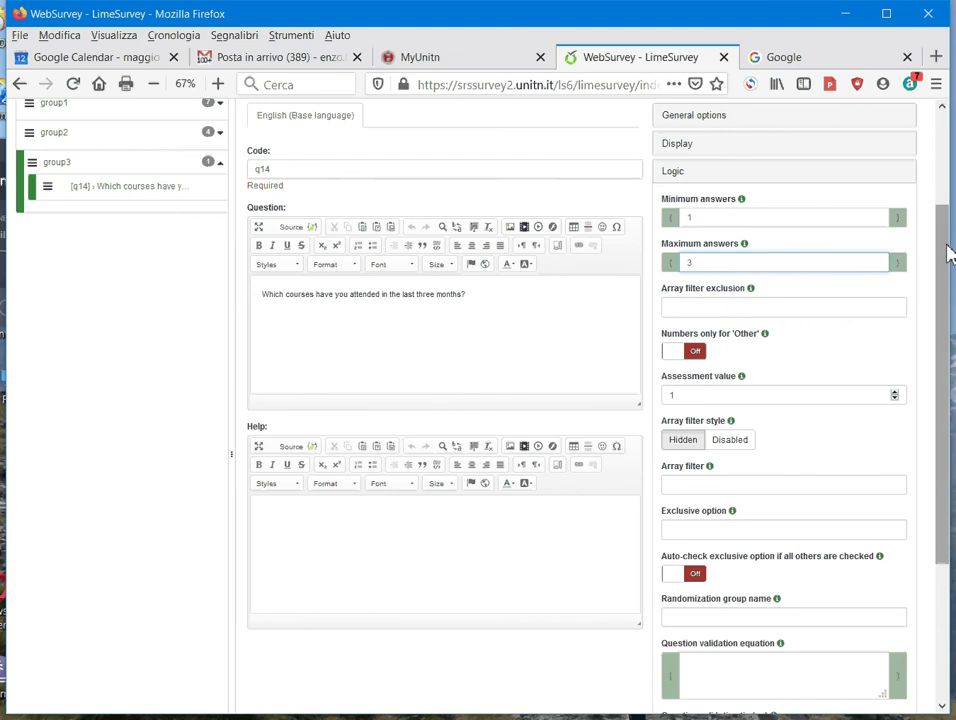
{"action": "left_click_drag", "start_coordinate": [948, 255], "coordinate": [922, 167]}
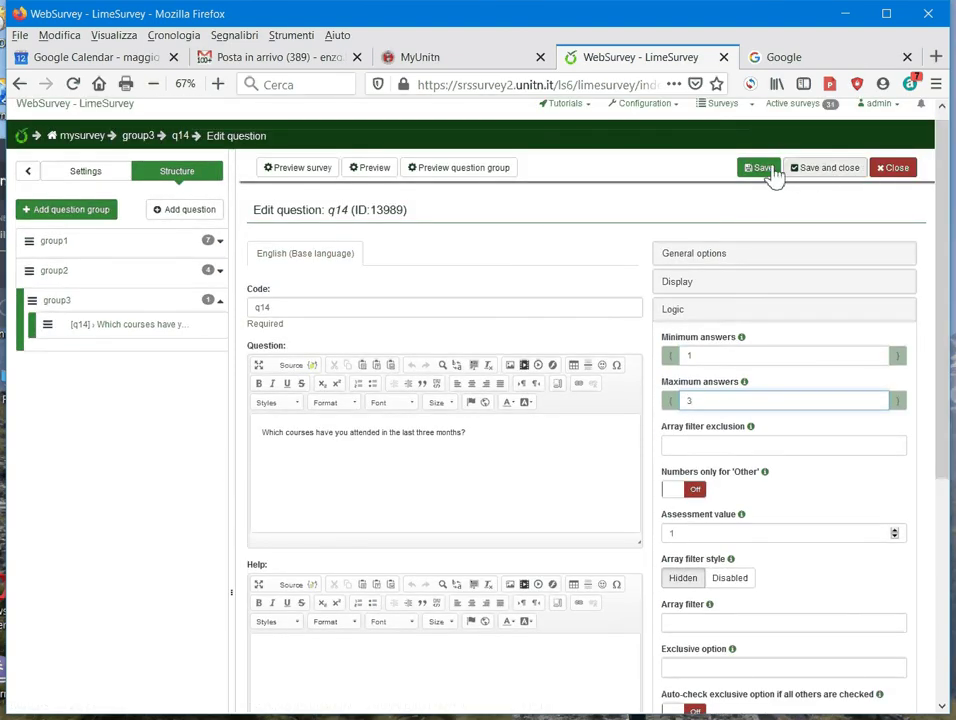
{"action": "left_click", "coordinate": [818, 174]}
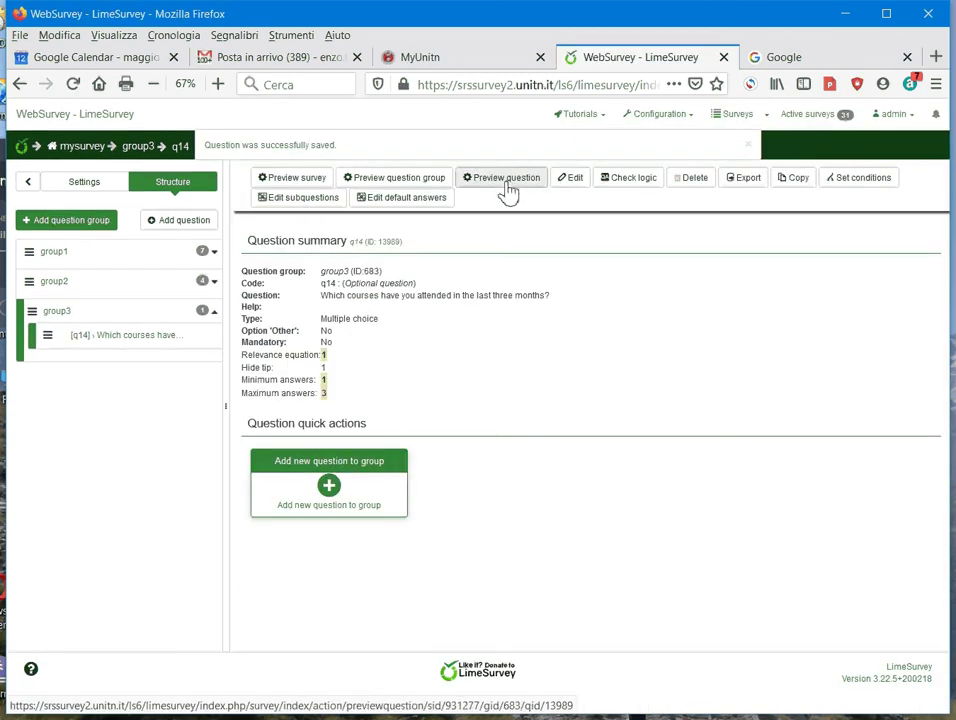
Preview q14, tick four courses to trigger the 1-to-3 warning, then untick Sociology.
{"action": "left_click", "coordinate": [505, 189]}
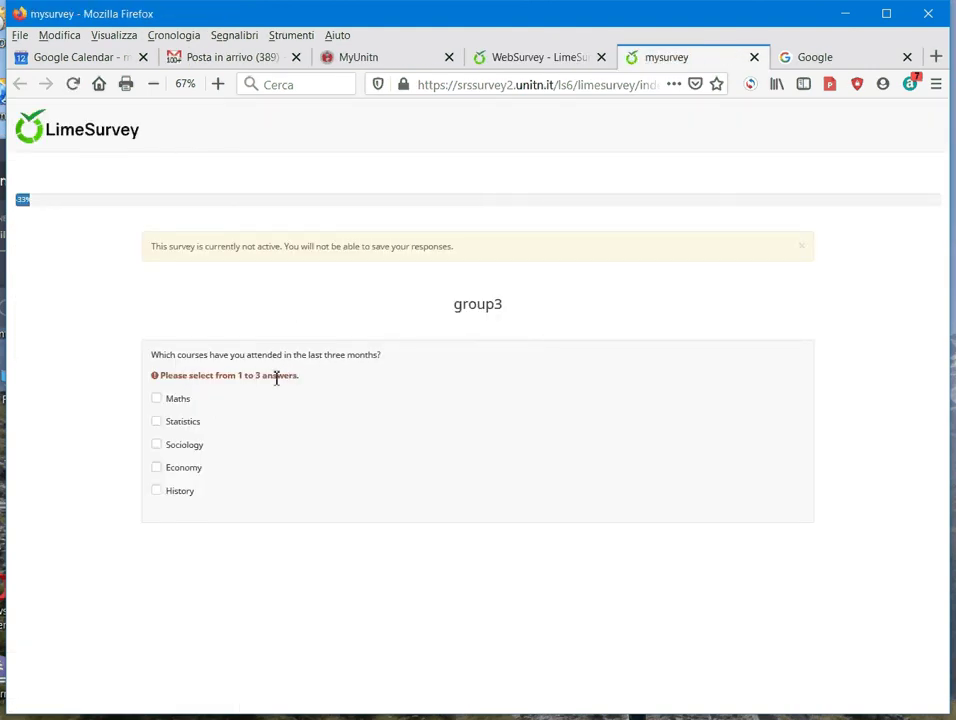
{"action": "left_click", "coordinate": [157, 401]}
{"action": "left_click", "coordinate": [159, 425]}
{"action": "left_click", "coordinate": [156, 445]}
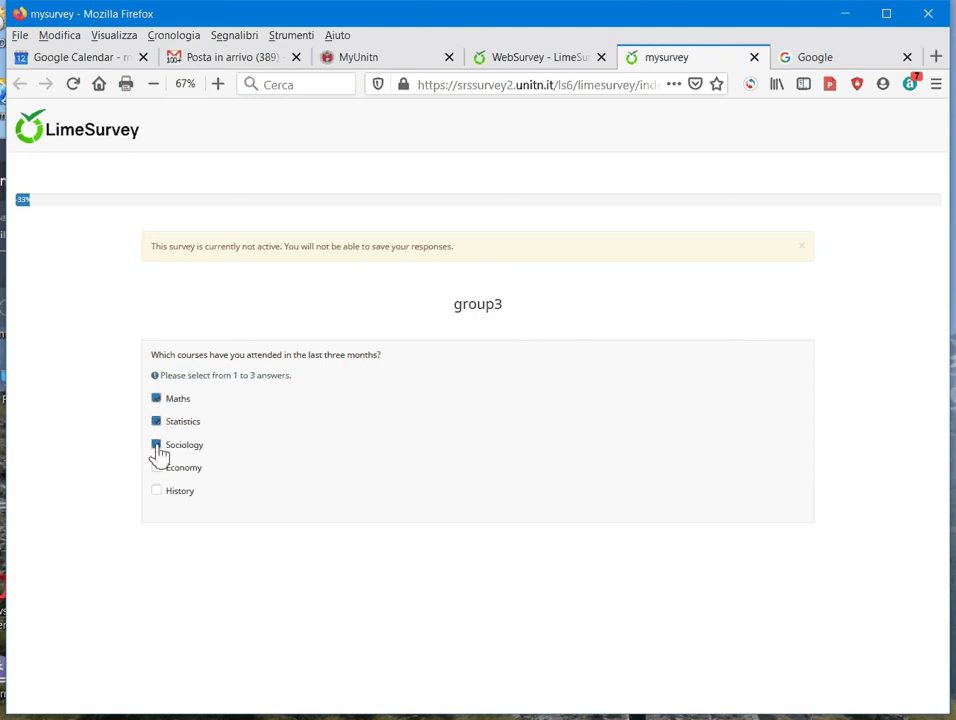
{"action": "left_click", "coordinate": [157, 468]}
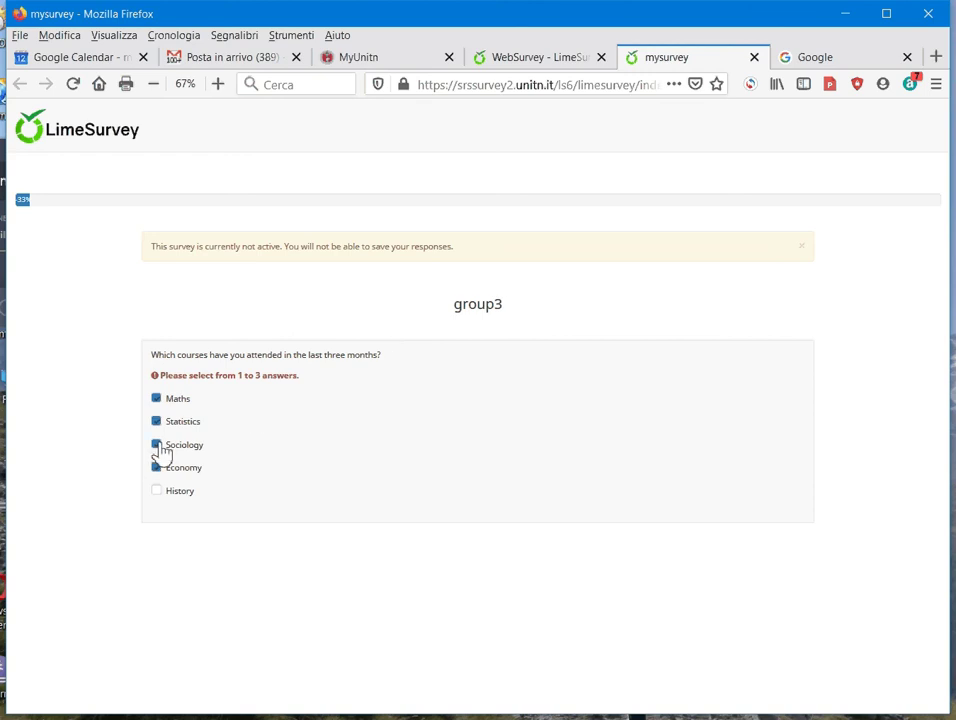
{"action": "left_click", "coordinate": [157, 445]}
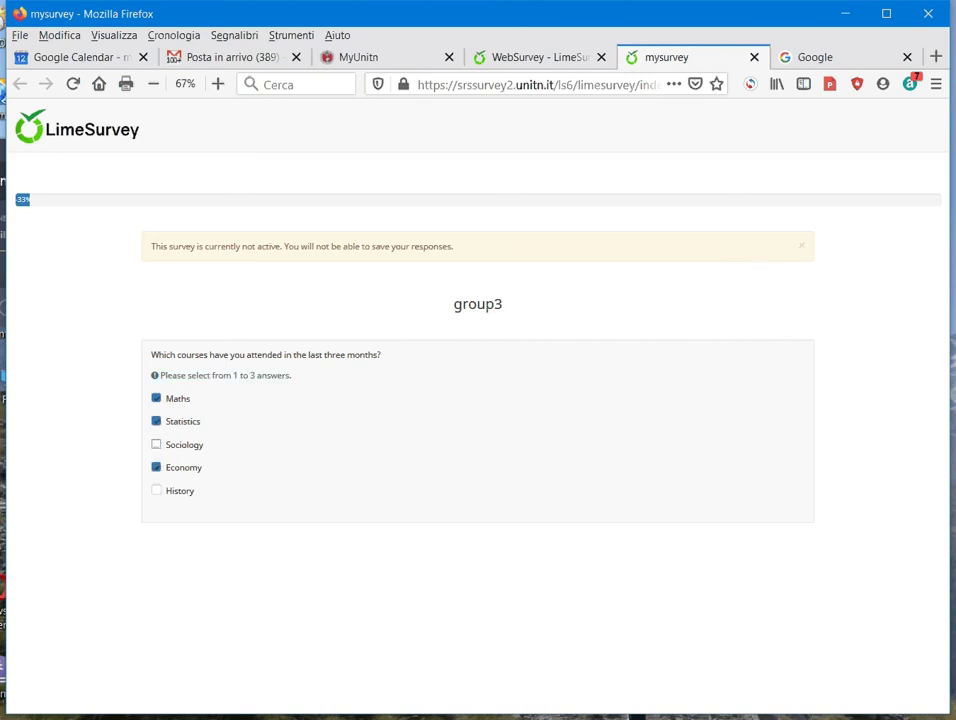